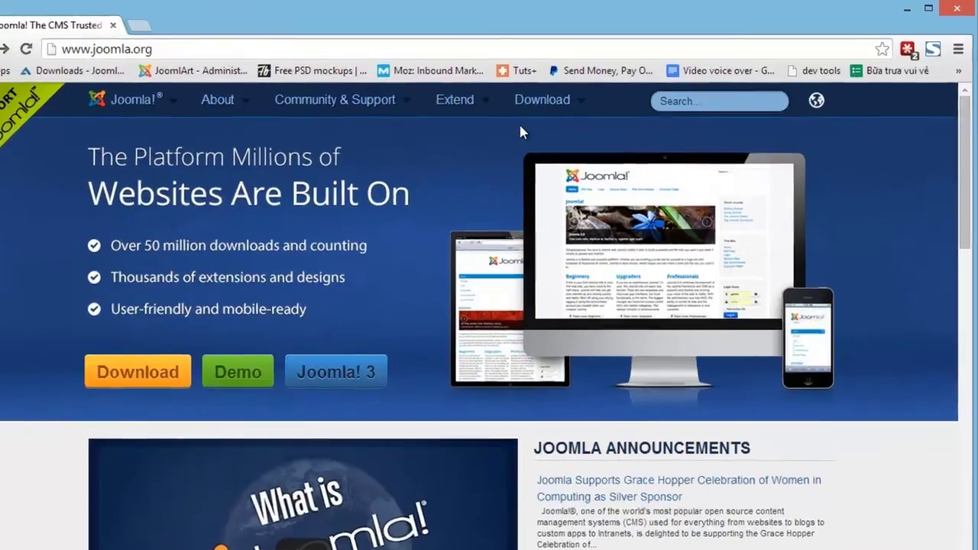
Download the Joomla 3.3.3 full package ZIP from the joomla.org Download page.
left_click(557, 97)
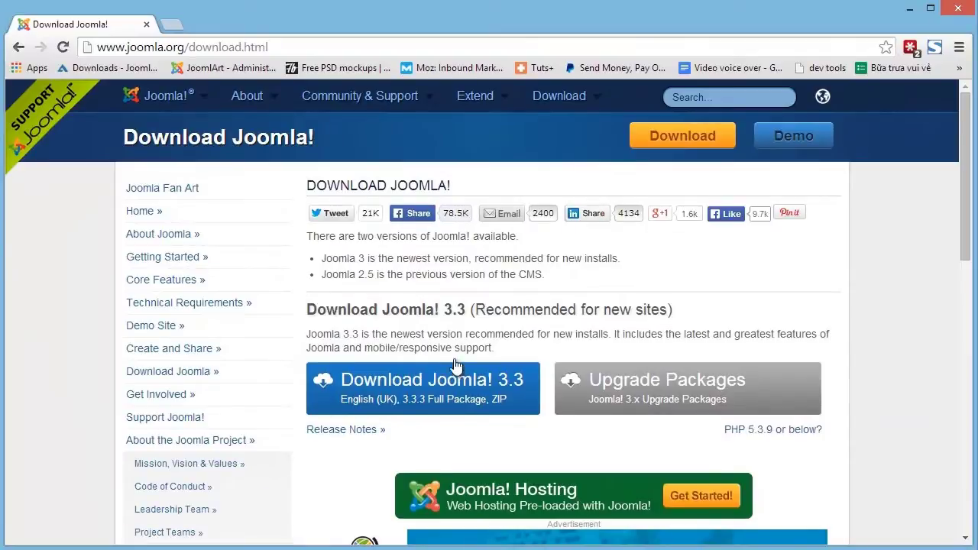
left_click(445, 390)
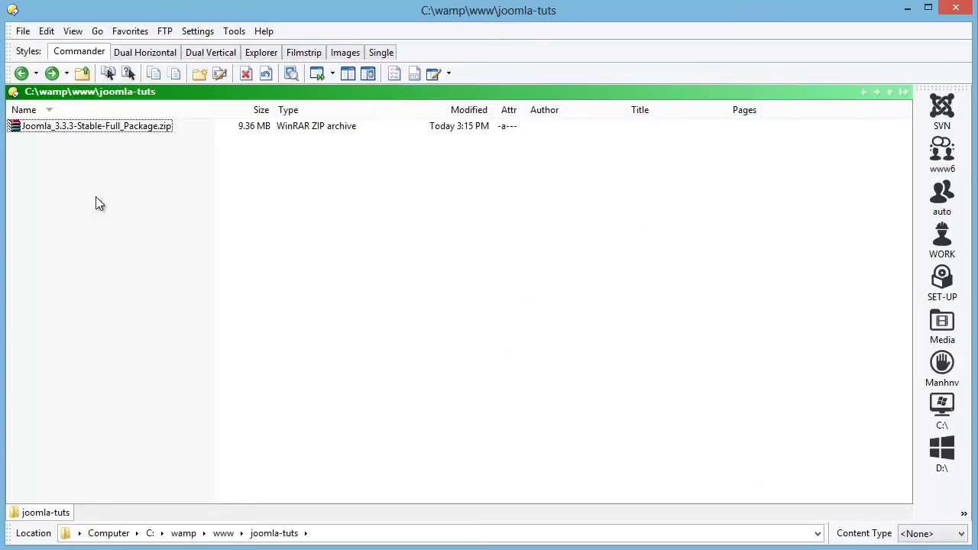
Extract the Joomla ZIP into a Joomla_3.3.3-Stable-Full_Package folder in joomla-tuts.
right_click(112, 125)
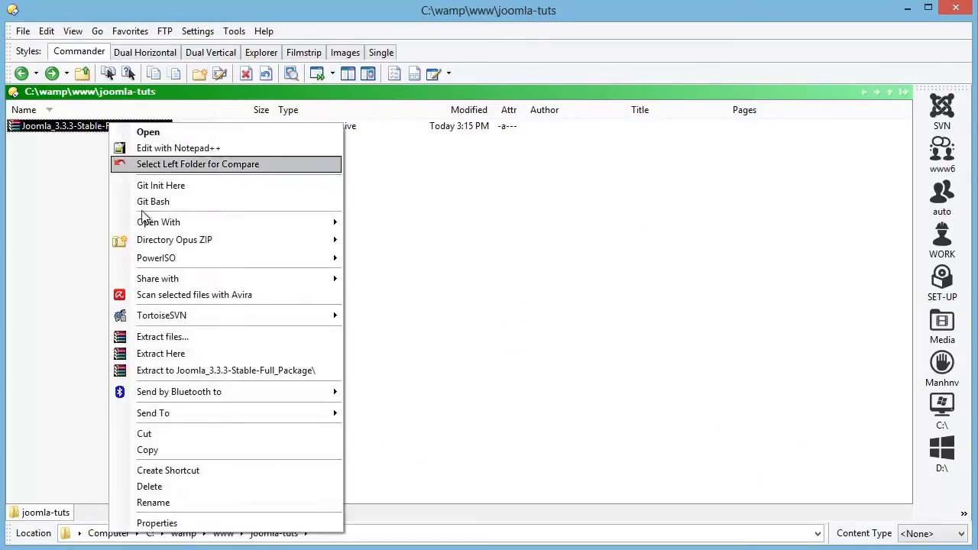
left_click(179, 370)
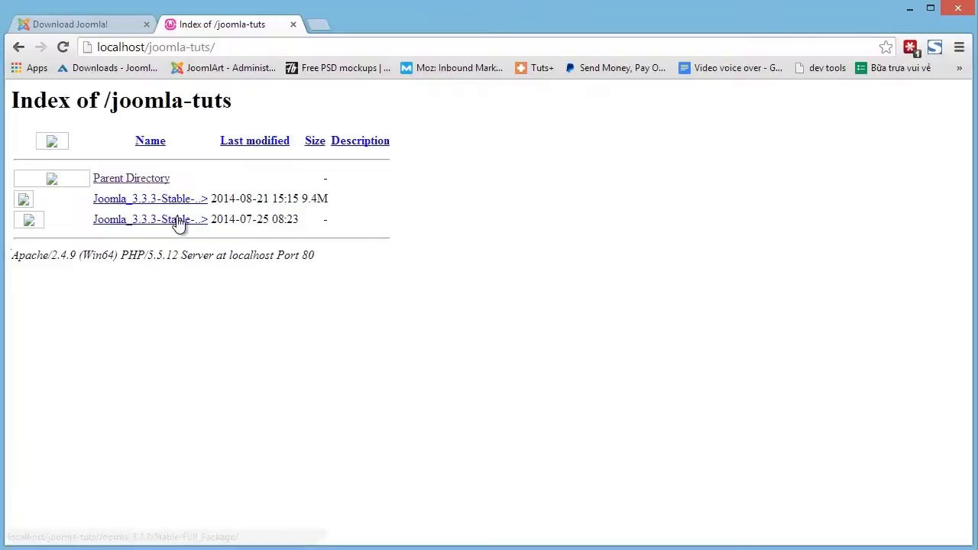
Launch the web installer from the extracted package, keeping English (United States) as installation language.
left_click(176, 220)
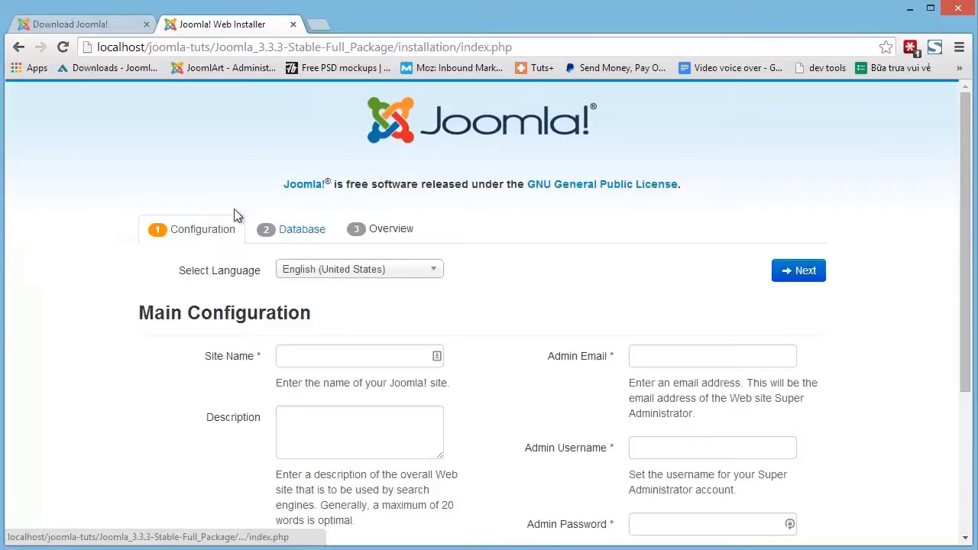
left_click_drag(967, 171, 967, 248)
left_click(483, 186)
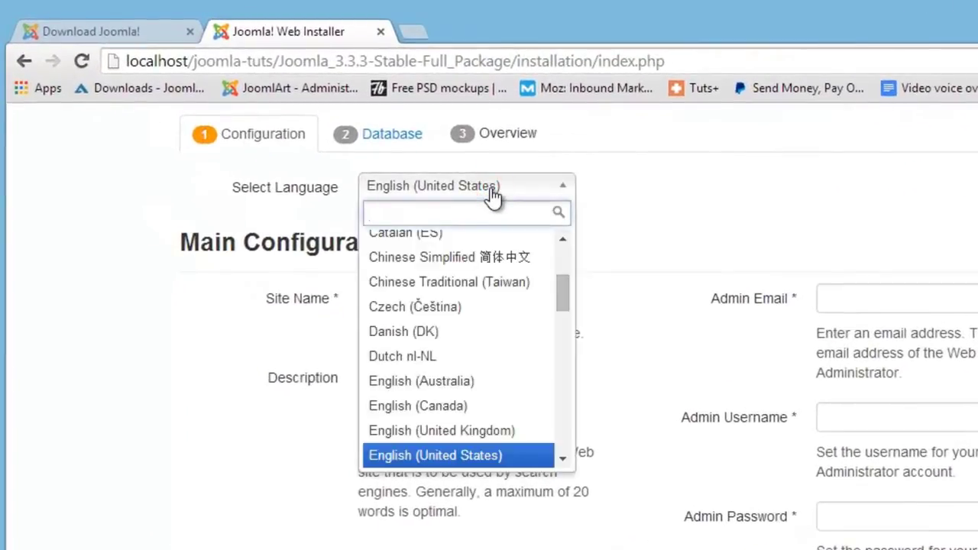
left_click(492, 195)
Enter site name 'Joomla fresh' with the administrator e-mail, username and password, then continue.
left_click(439, 295)
type("J")
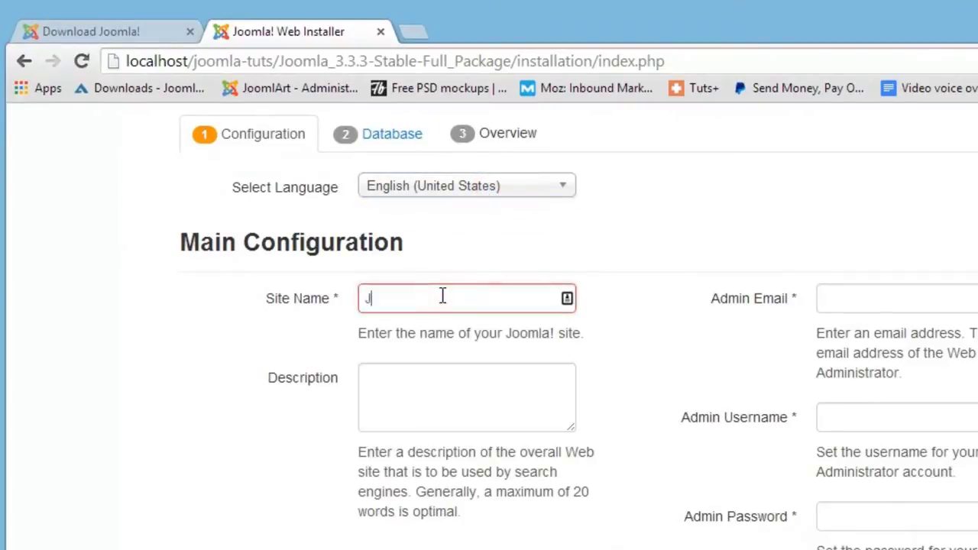
type("oomi")
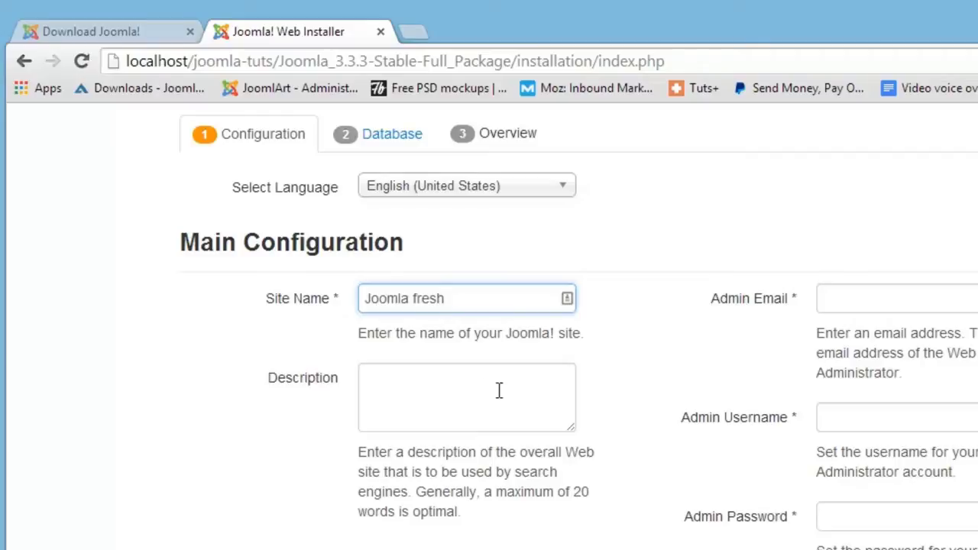
left_click(867, 294)
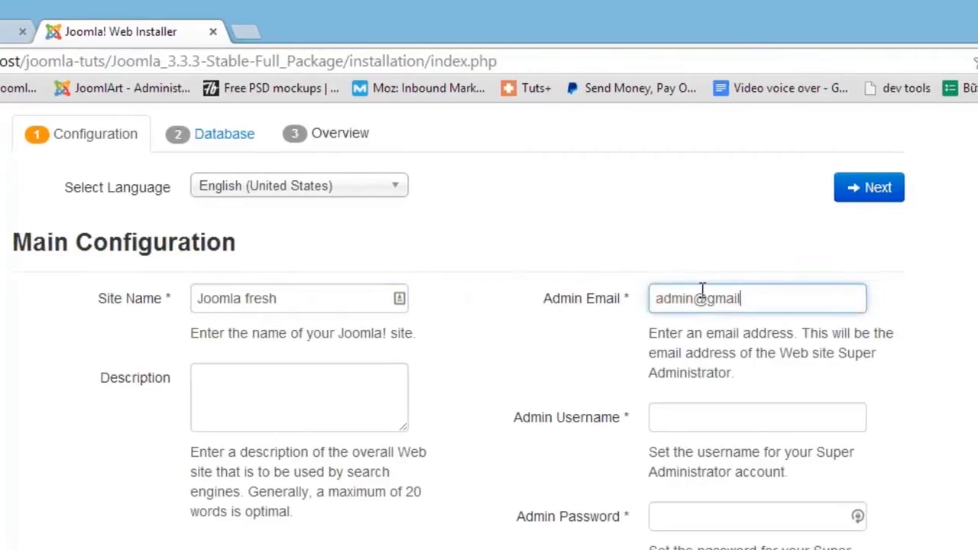
key("Tab")
type("admin")
key("Tab")
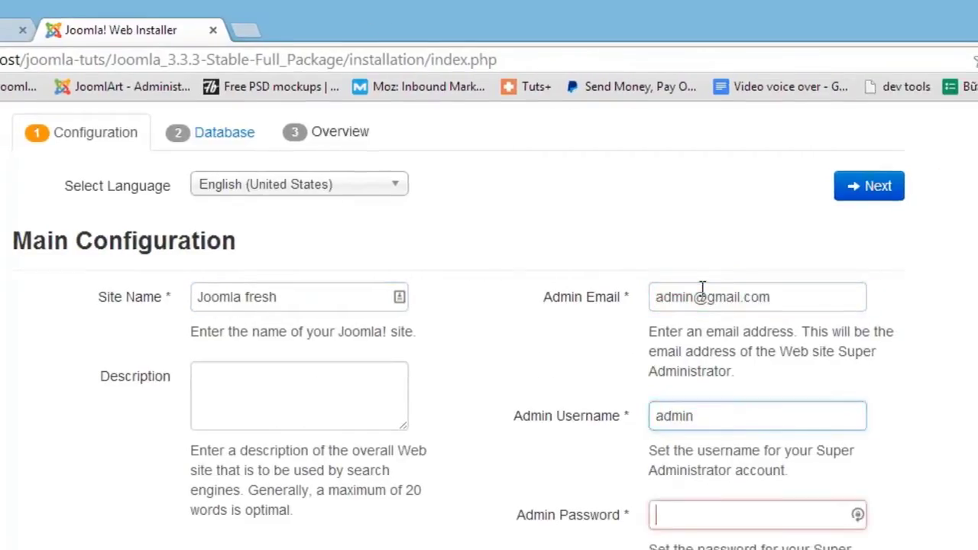
type("1234")
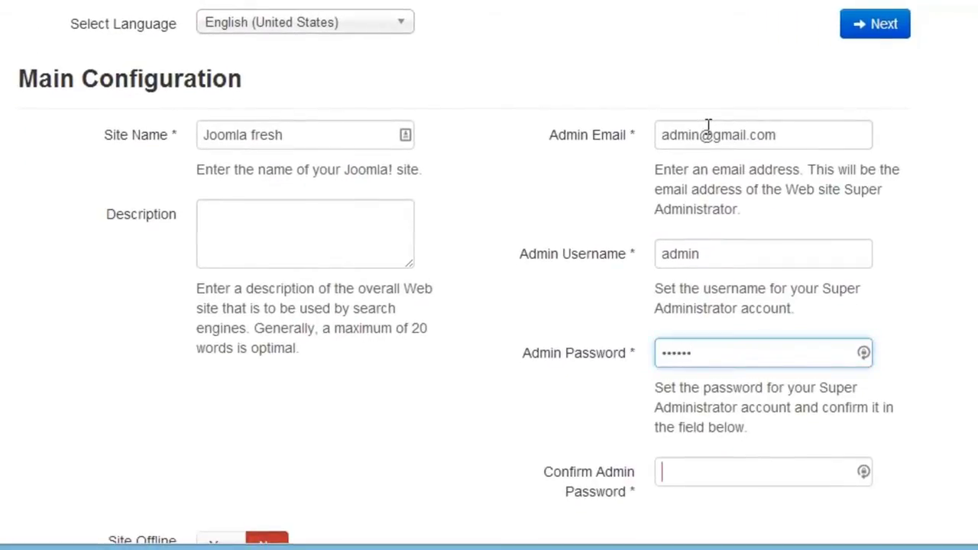
type("123456")
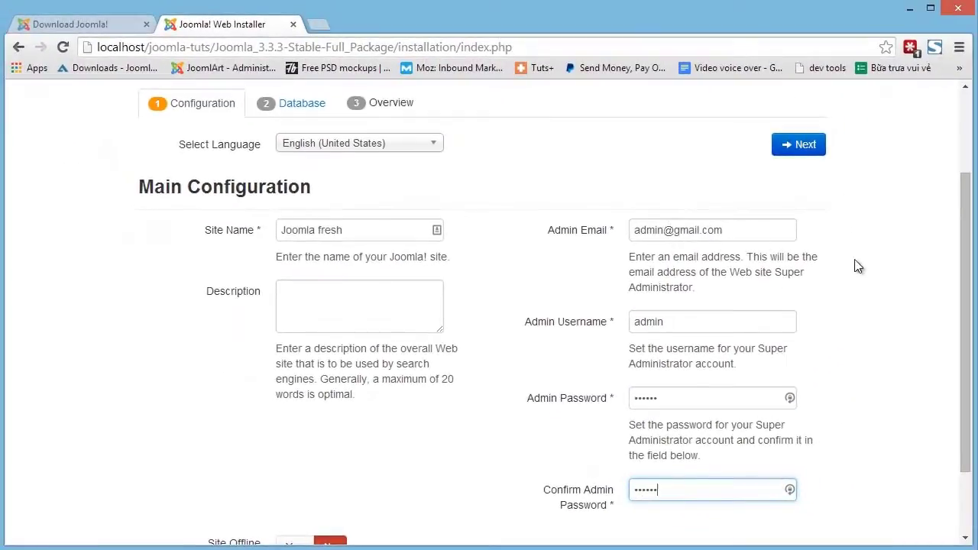
left_click_drag(959, 291, 960, 377)
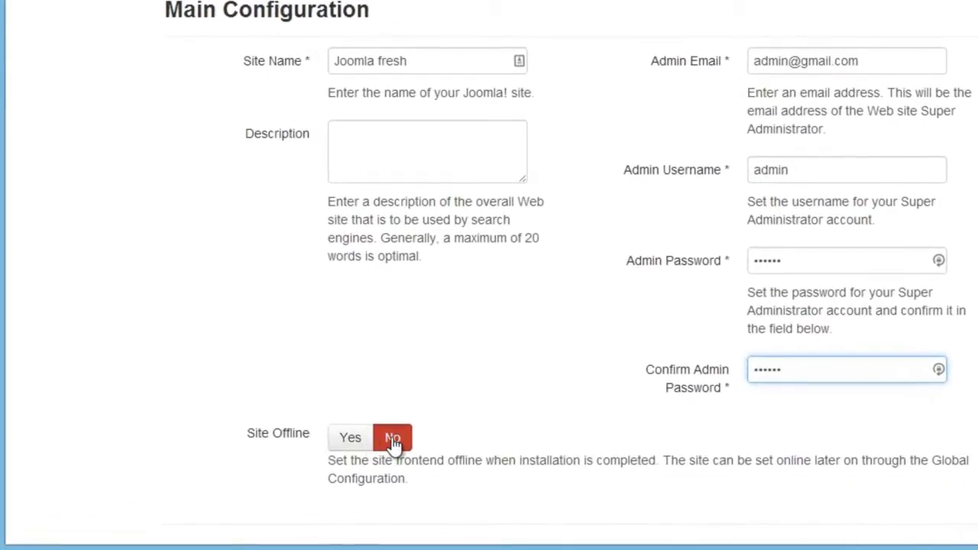
left_click_drag(960, 400, 974, 236)
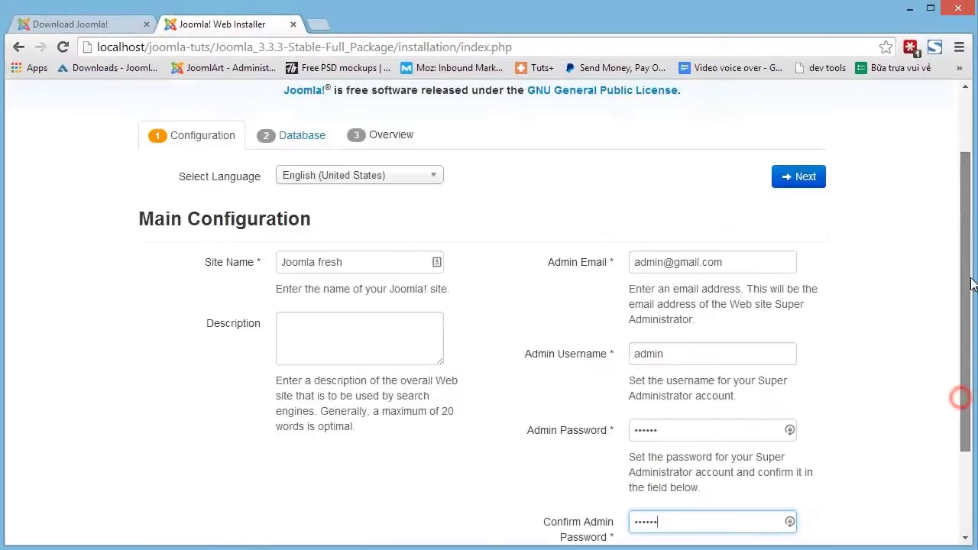
left_click(813, 278)
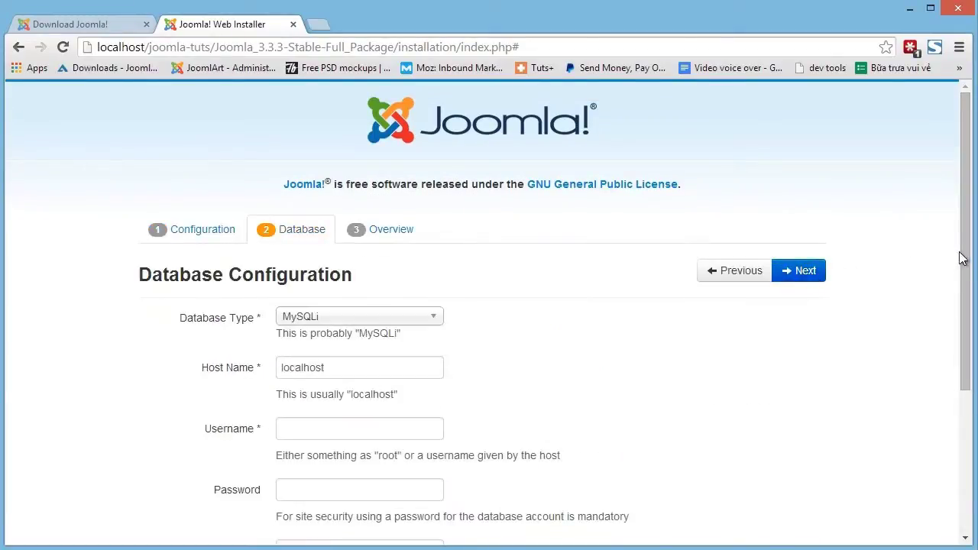
Choose MySQLi on localhost with username root, blank password and database joomla3.
left_click_drag(966, 255, 948, 336)
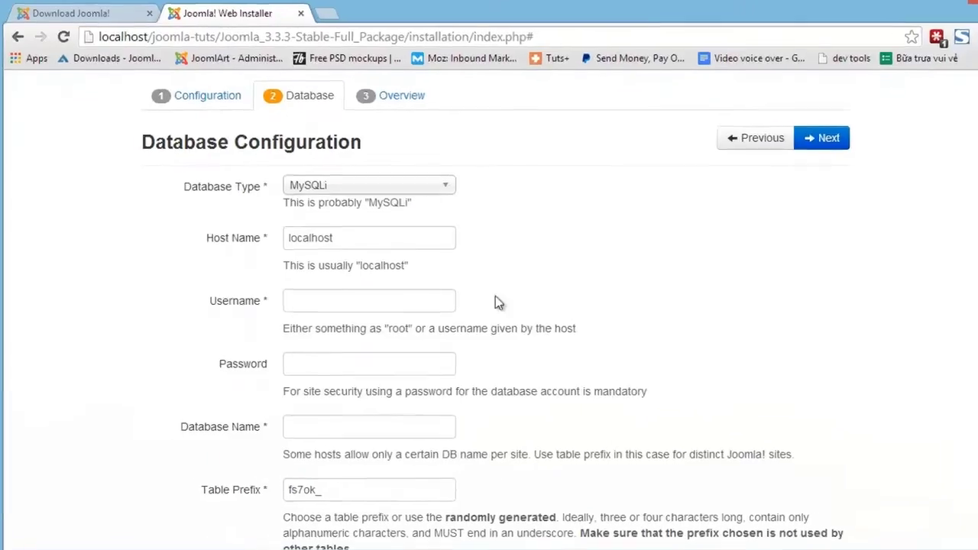
left_click(361, 191)
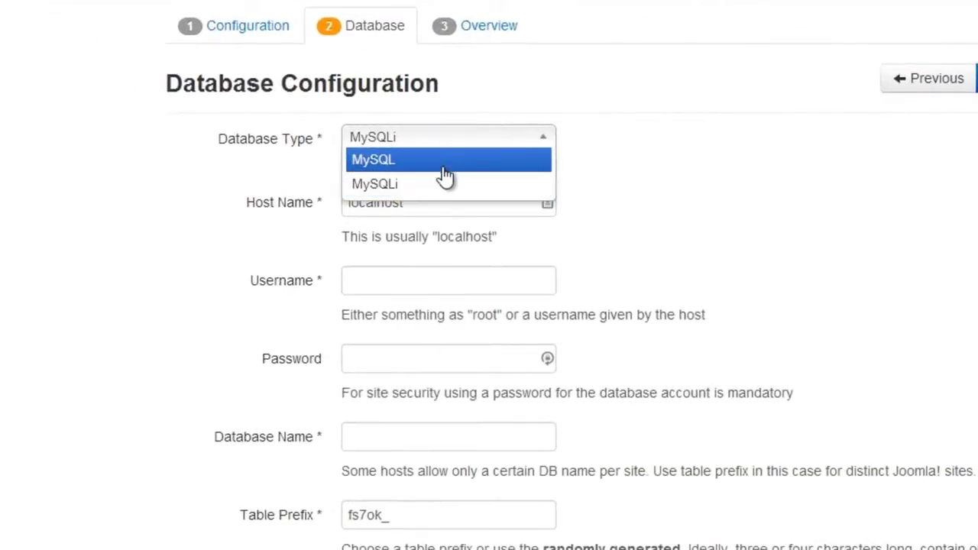
left_click(440, 182)
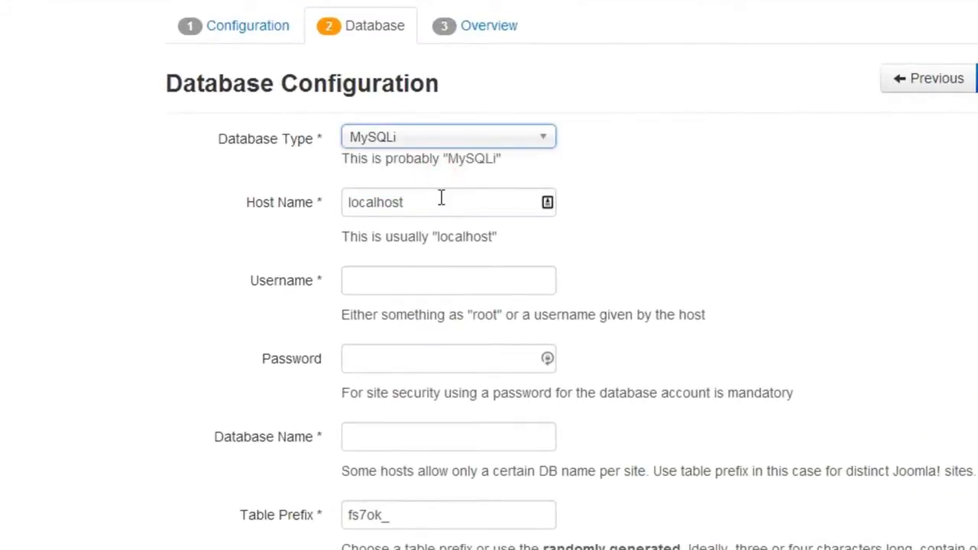
left_click(441, 198)
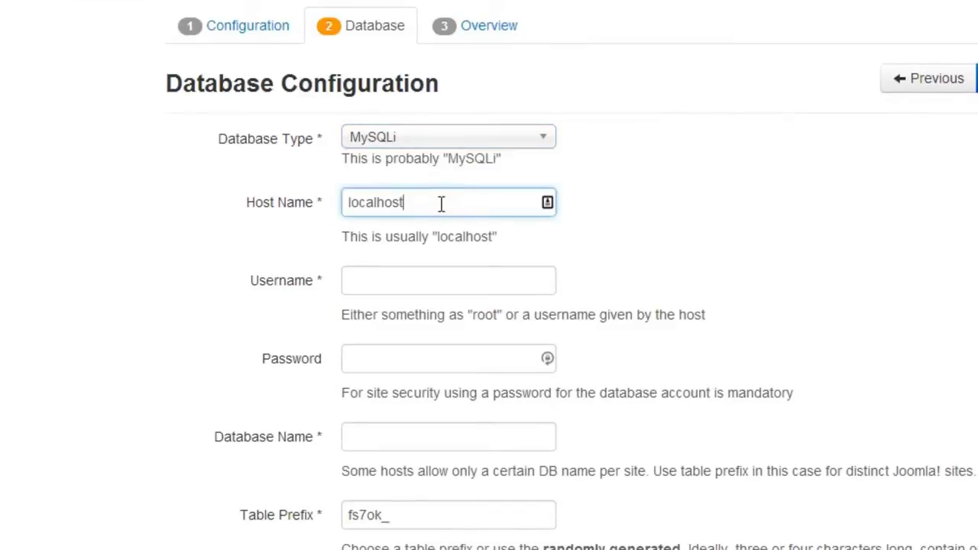
left_click(431, 278)
type("root")
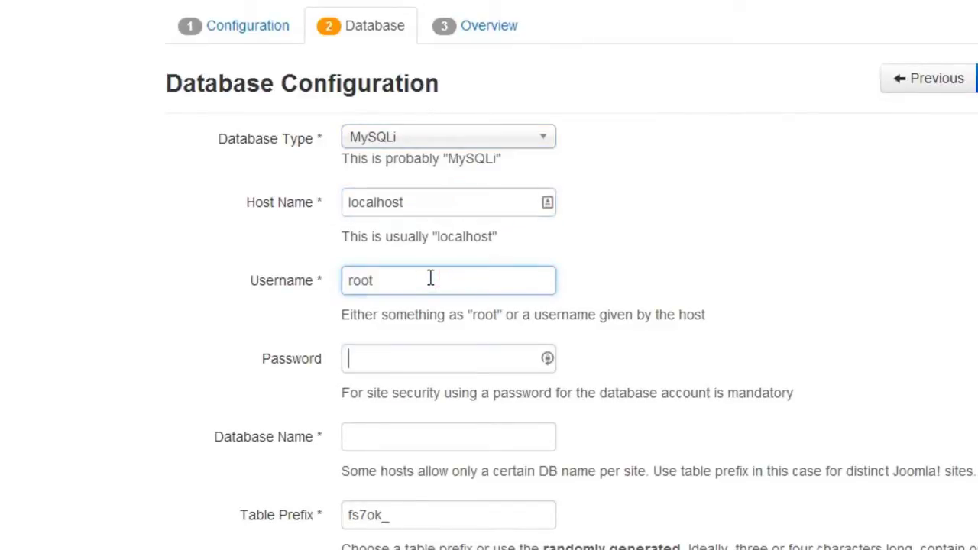
key("Tab")
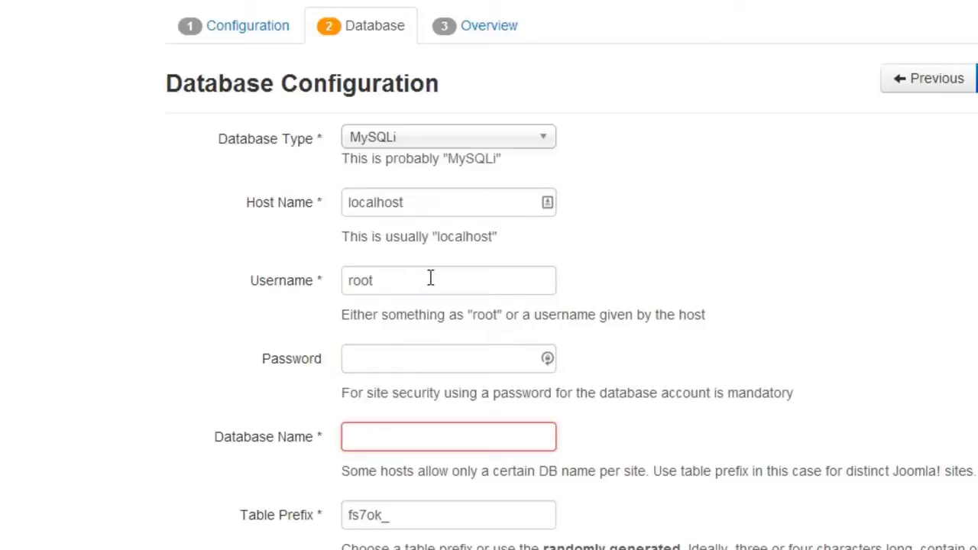
type("joomla3")
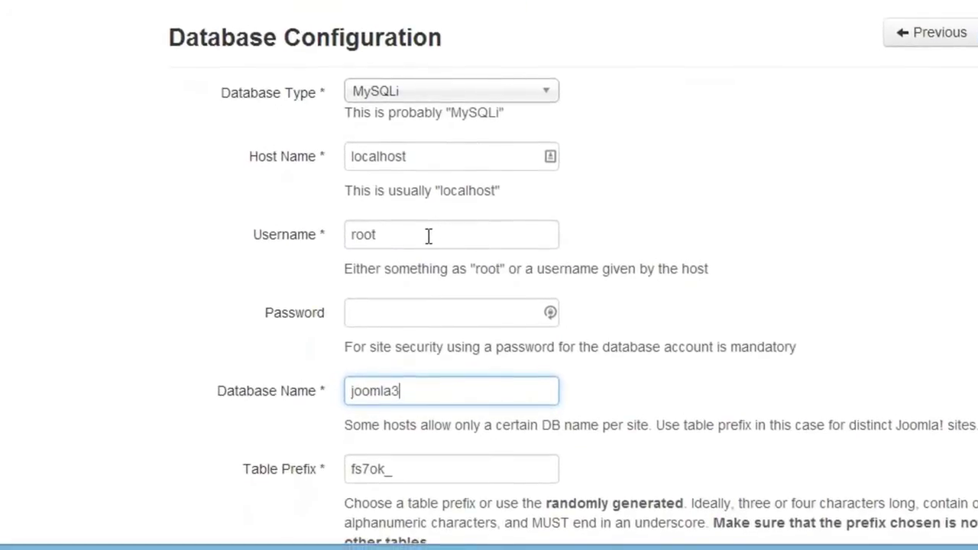
Replace the table prefix with joomla_ and keep backing up old tables.
left_click_drag(961, 328, 963, 393)
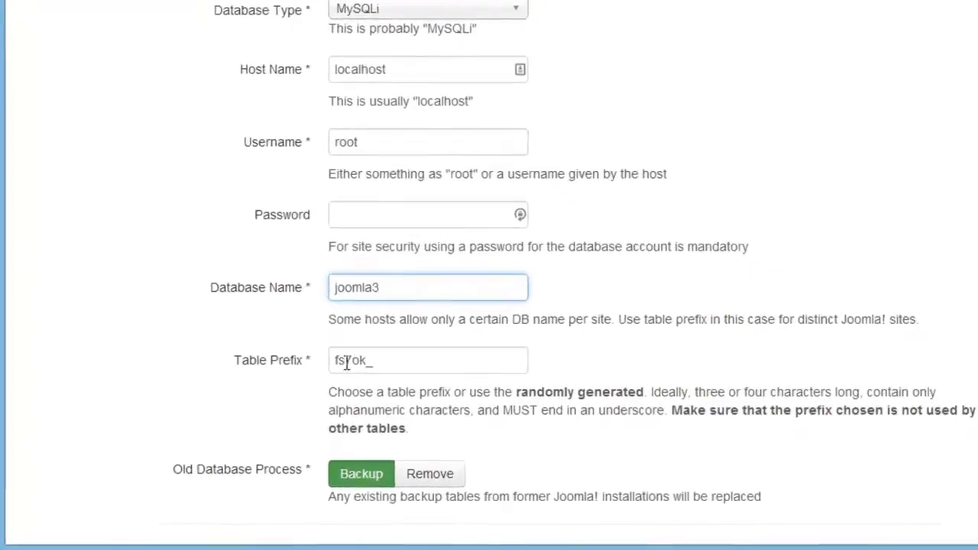
double_click(389, 344)
type("joom")
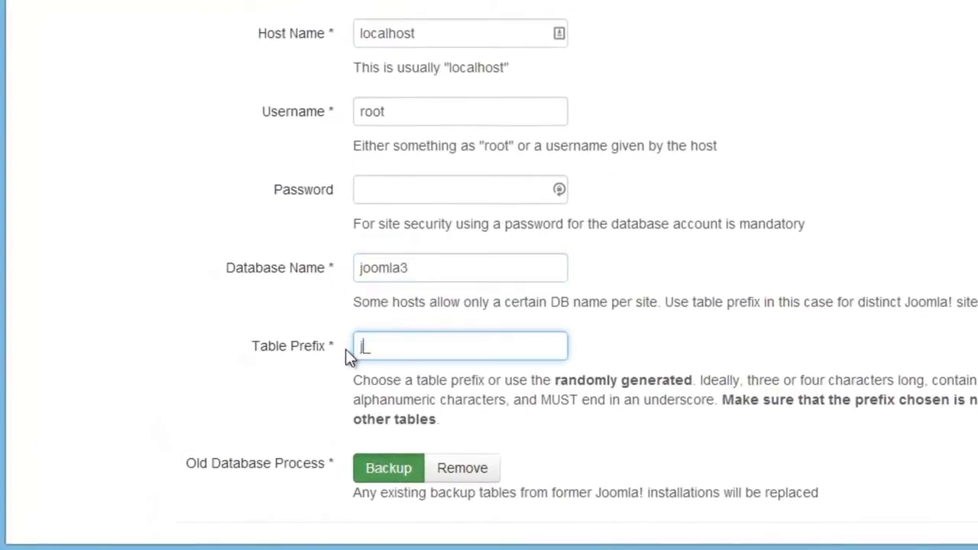
type("la_")
left_click(404, 474)
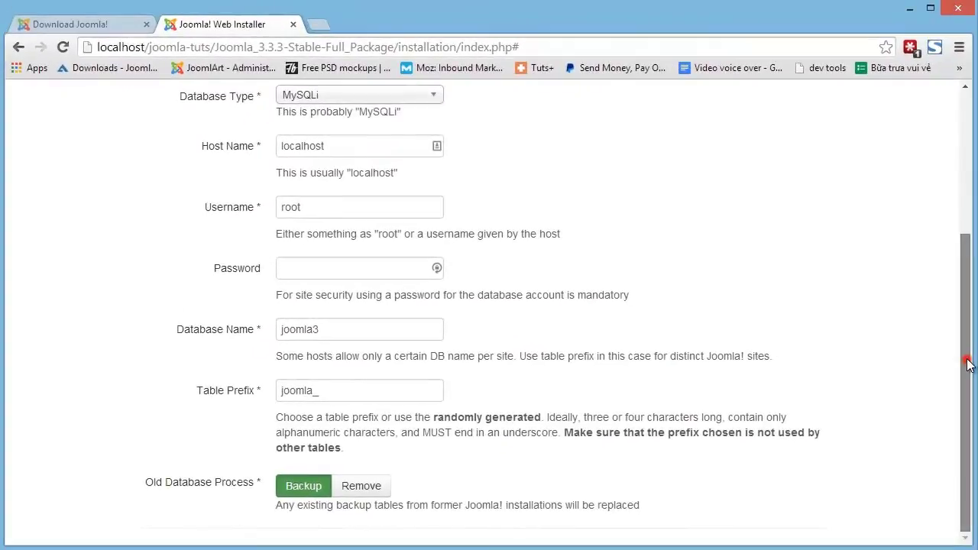
left_click_drag(968, 355, 960, 214)
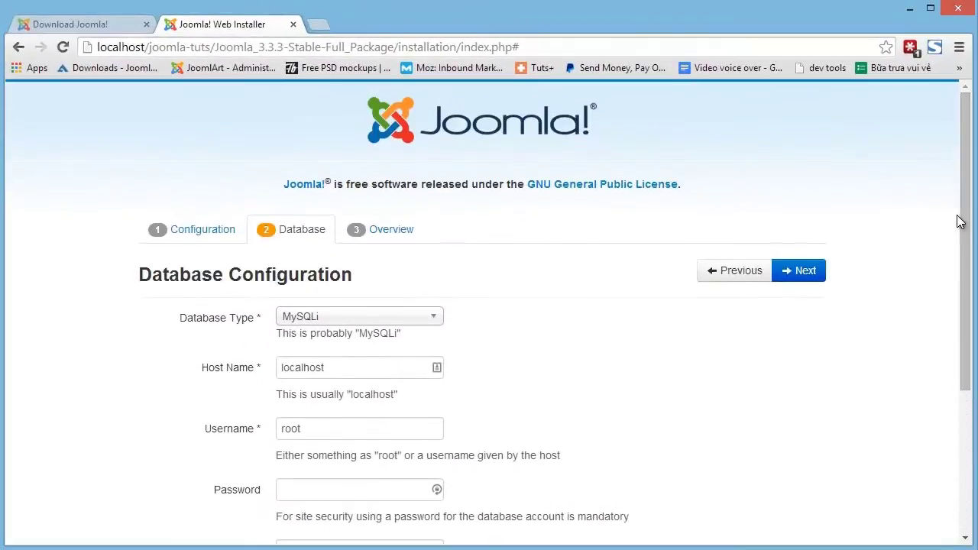
Submit the database settings, pick Default English (GB) sample data, and email configuration including passwords.
left_click(812, 279)
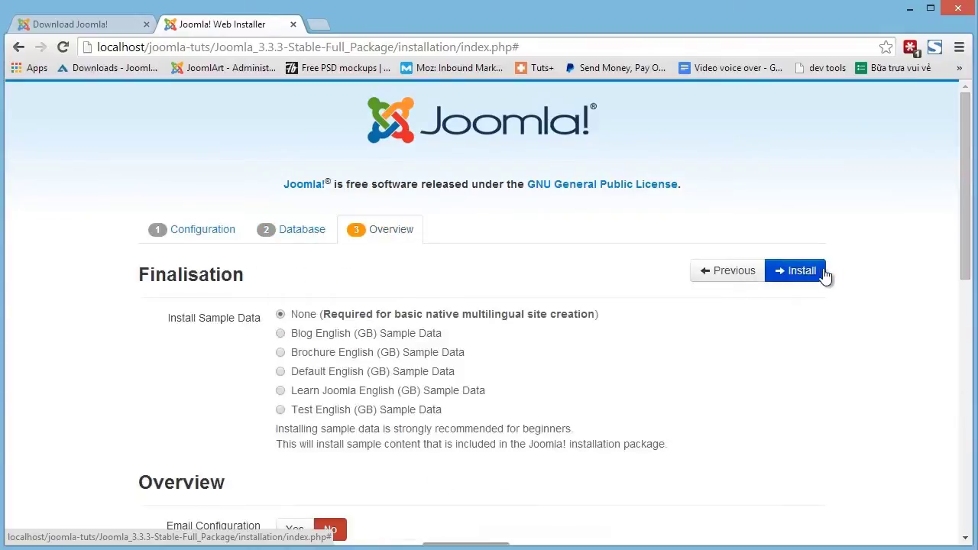
left_click_drag(968, 214, 967, 287)
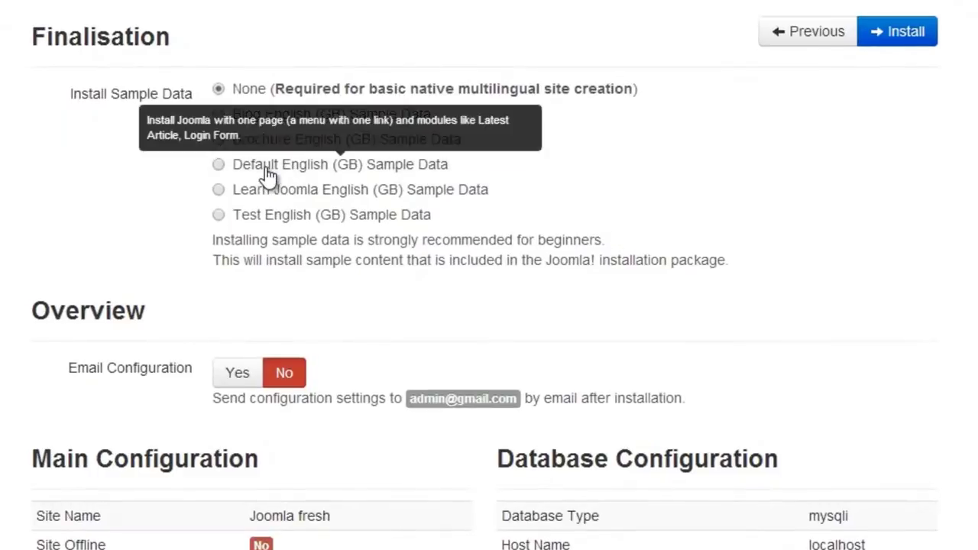
left_click(268, 174)
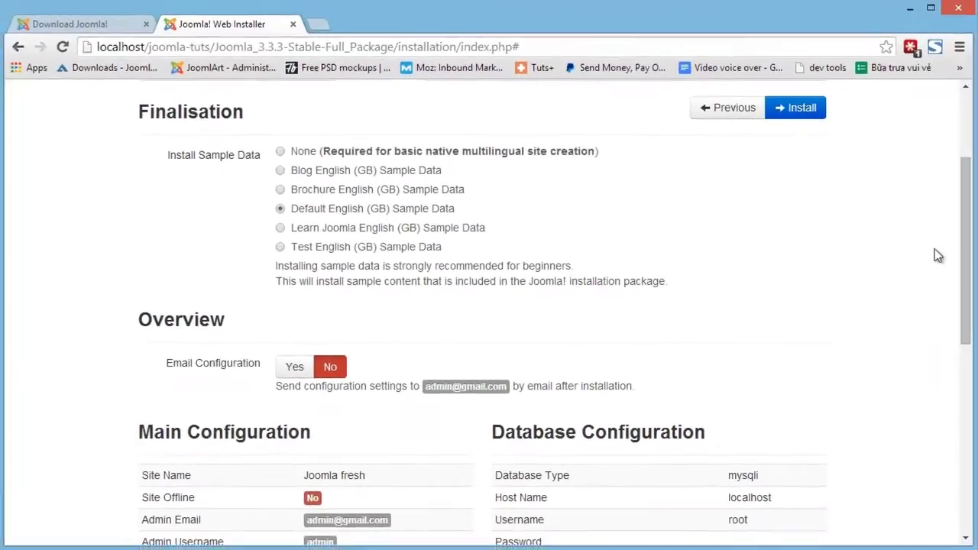
scroll(948, 294, "down", 3)
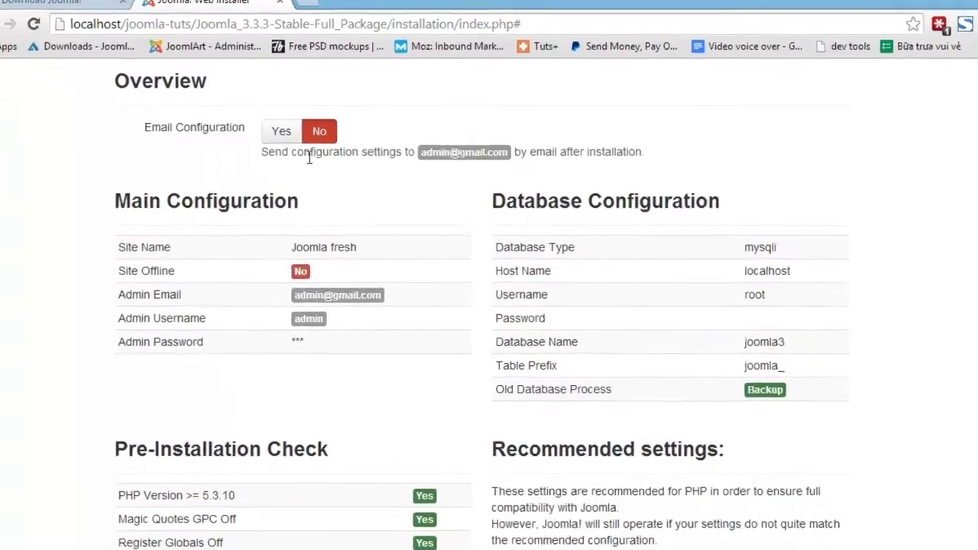
left_click(246, 88)
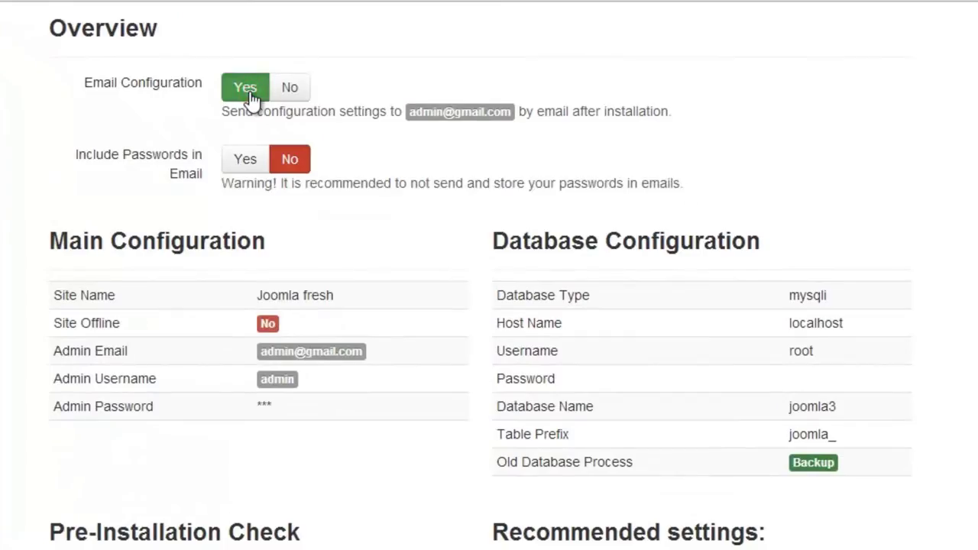
left_click(247, 159)
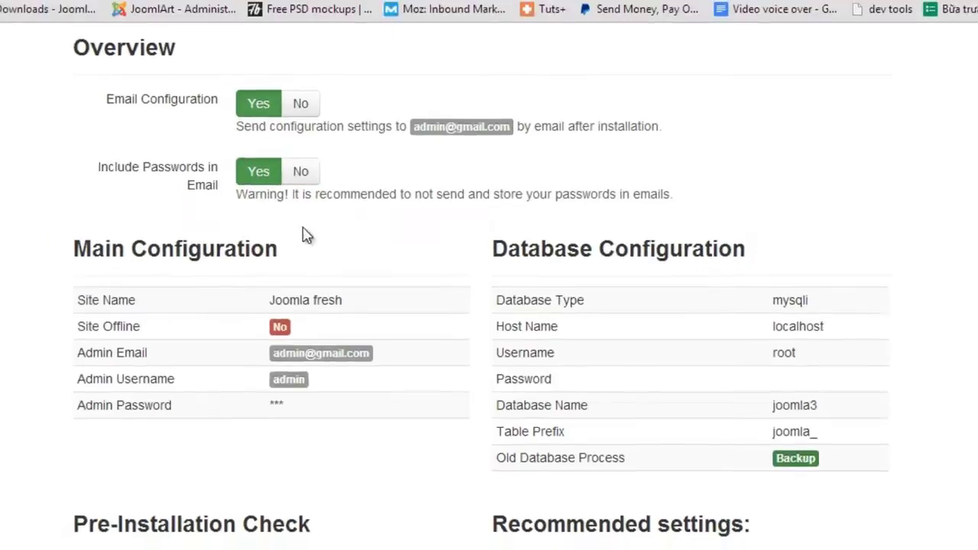
left_click(968, 324)
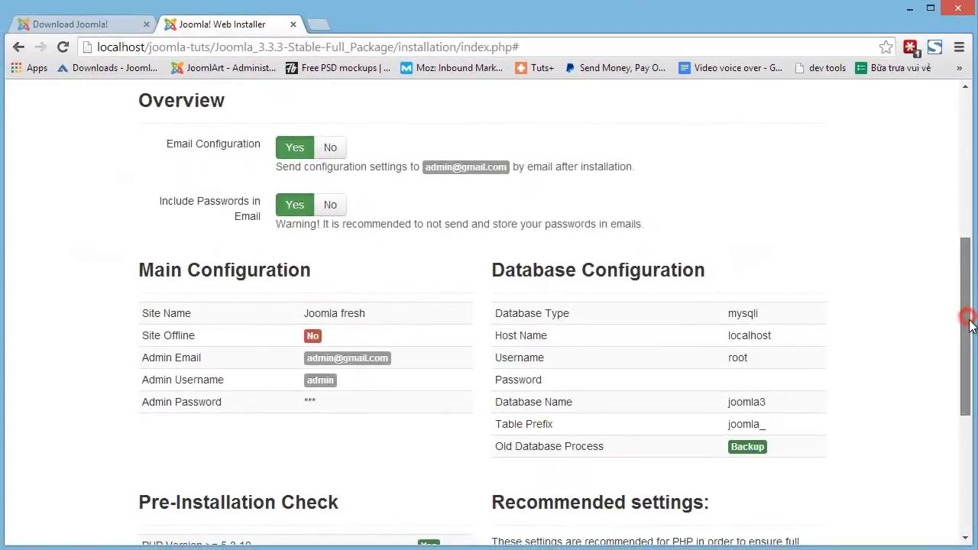
left_click_drag(969, 324, 952, 466)
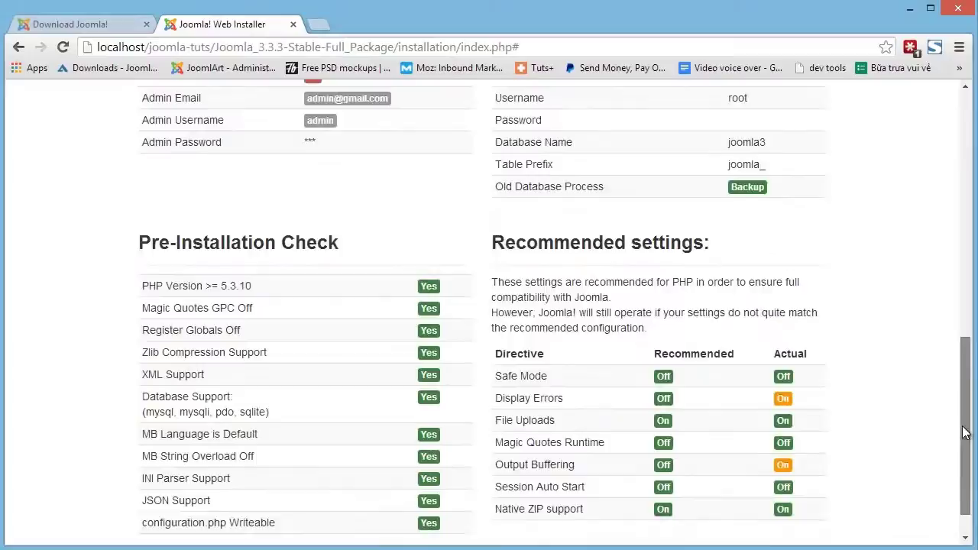
scroll(930, 231, "up", 10)
scroll(931, 231, "up", 2)
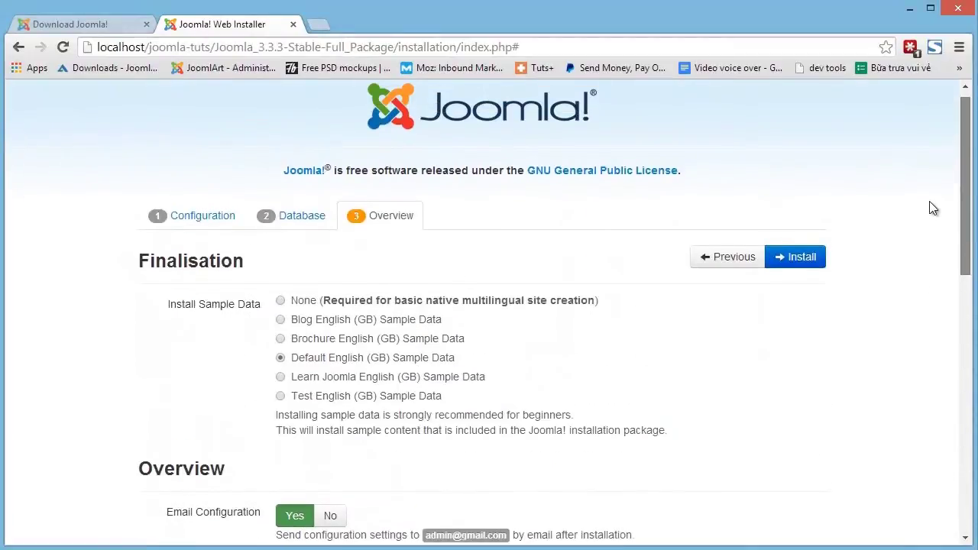
Install Joomla and scroll through the Congratulations! Joomla! is now installed page.
left_click(813, 268)
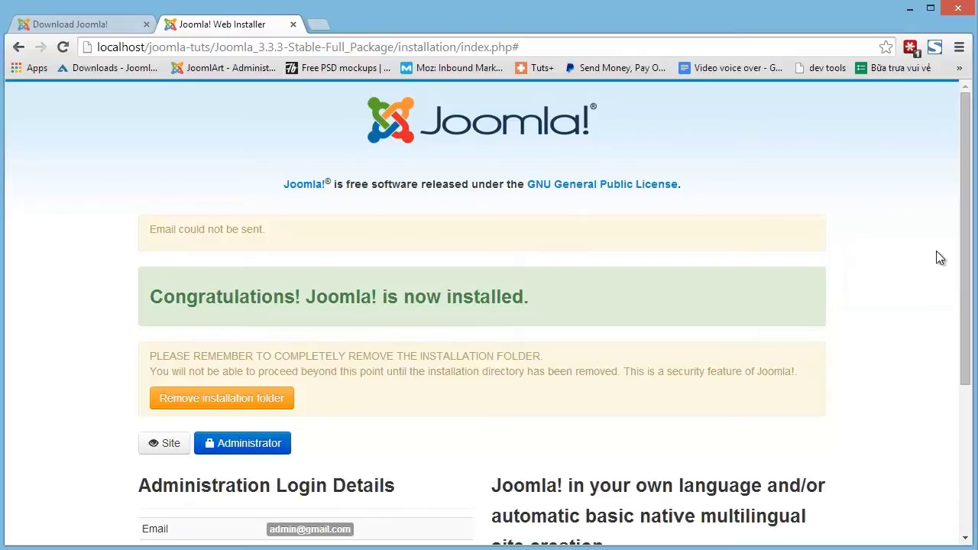
left_click(968, 163)
left_click_drag(968, 163, 974, 334)
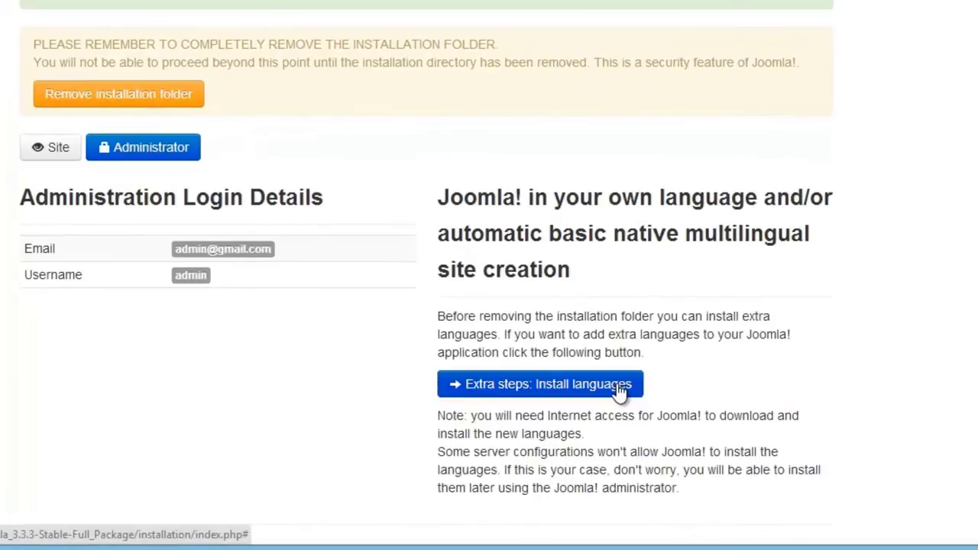
Open the language install step and tick Arabic Unitag and French.
left_click(619, 385)
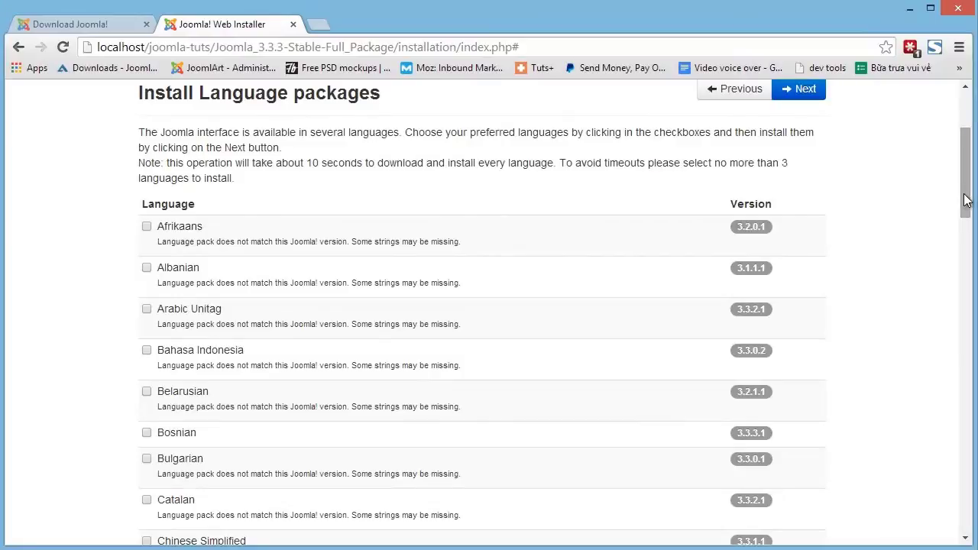
left_click(964, 199)
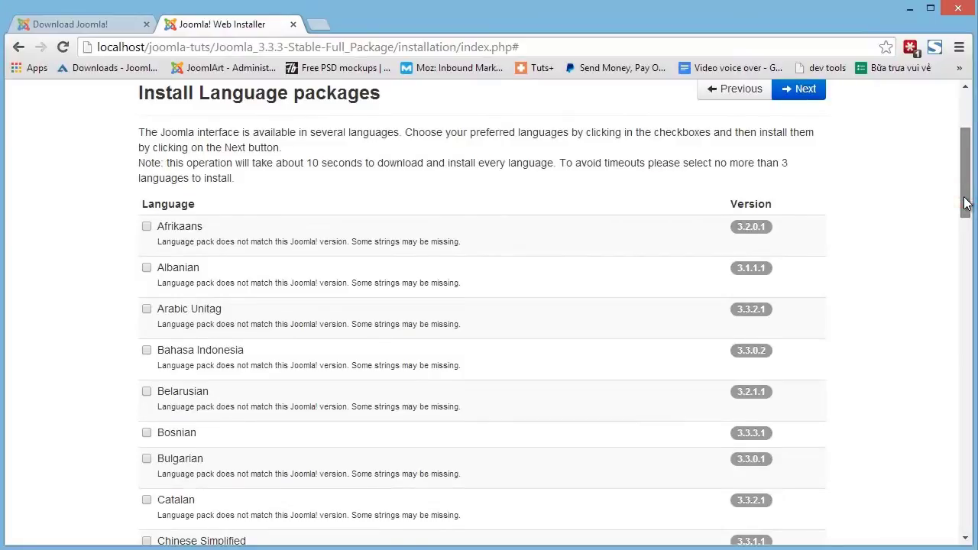
left_click(192, 309)
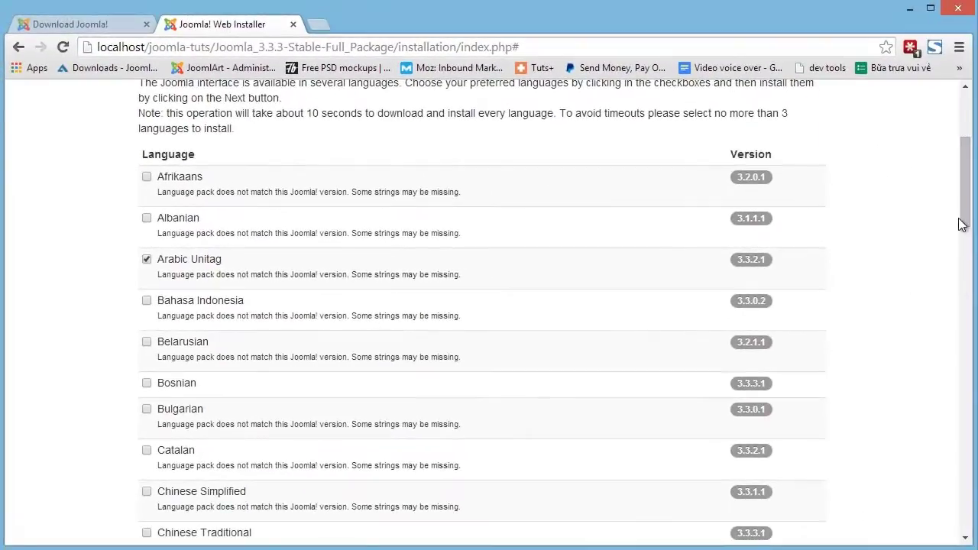
left_click_drag(961, 224, 954, 181)
left_click(146, 337)
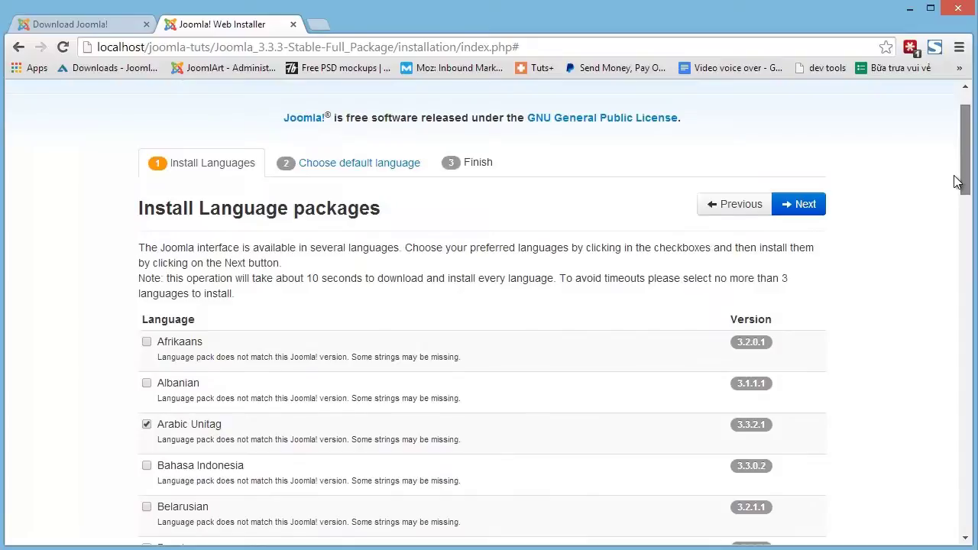
Install Arabic and French, then enable the multilingual feature and language code plugin.
left_click(798, 205)
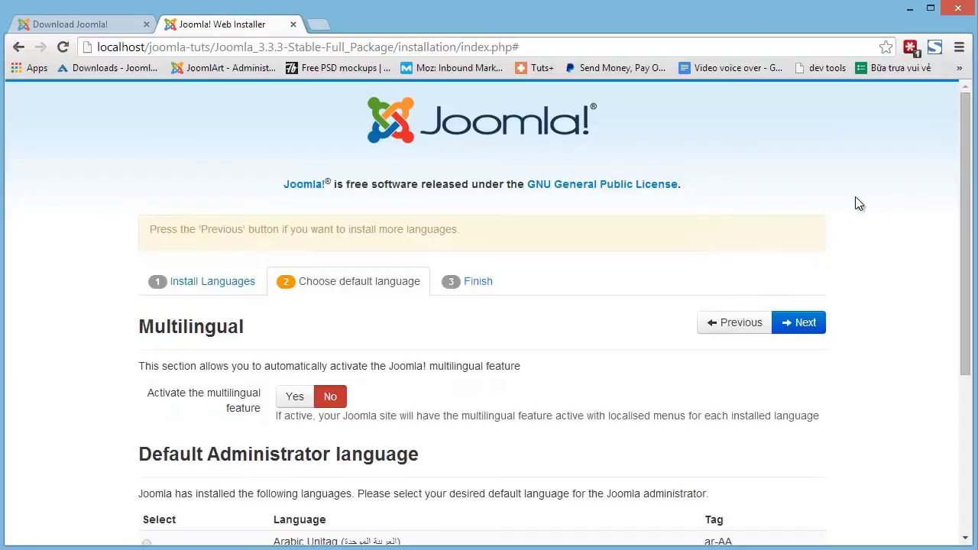
left_click_drag(963, 175, 967, 274)
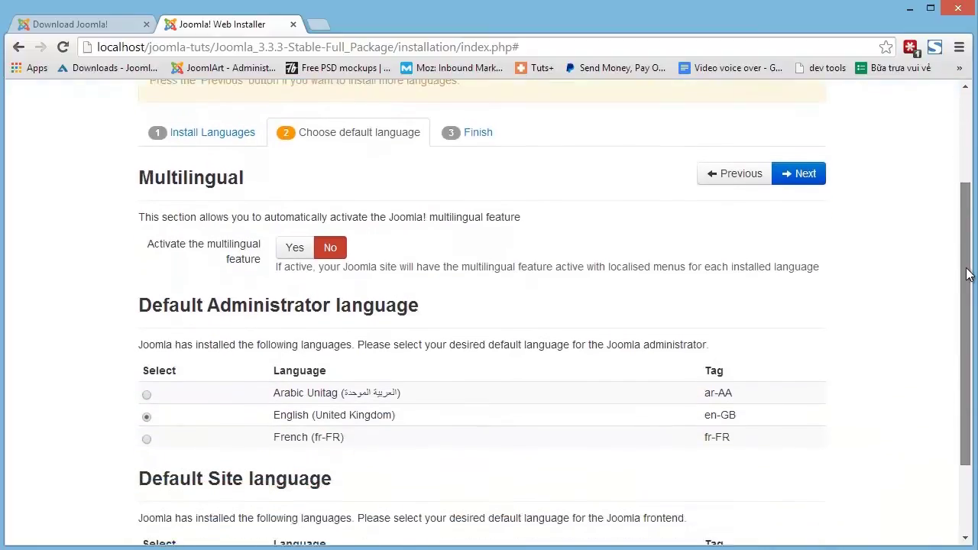
left_click(298, 251)
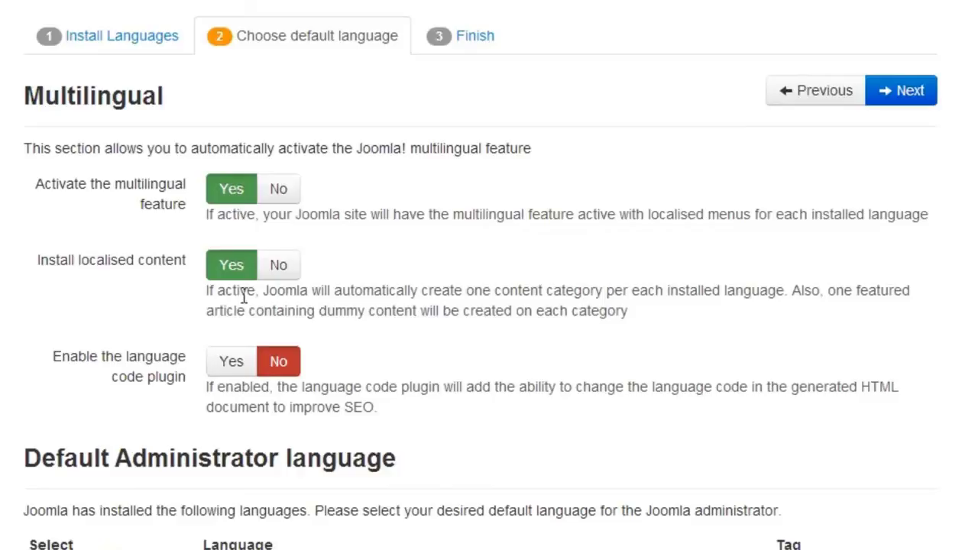
left_click(231, 361)
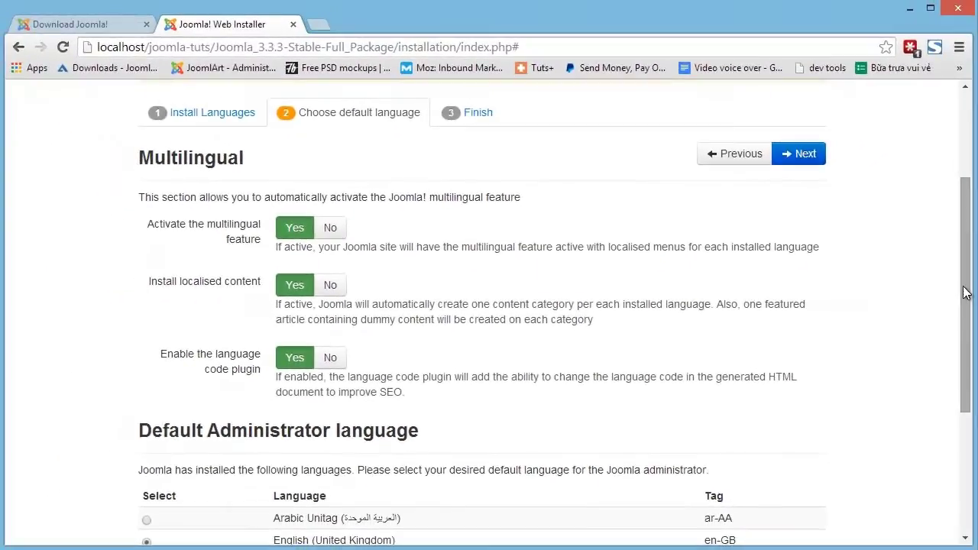
left_click_drag(966, 293, 972, 422)
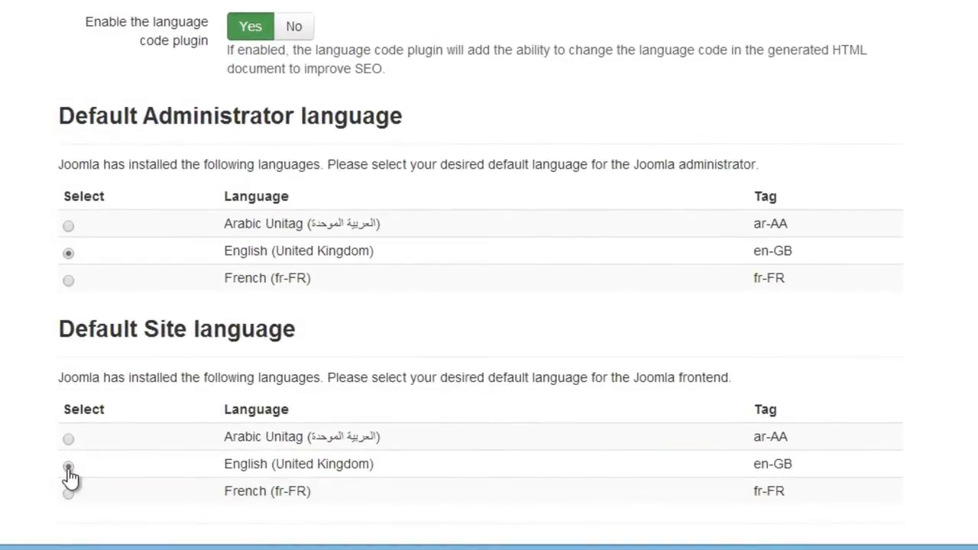
left_click_drag(963, 420, 970, 189)
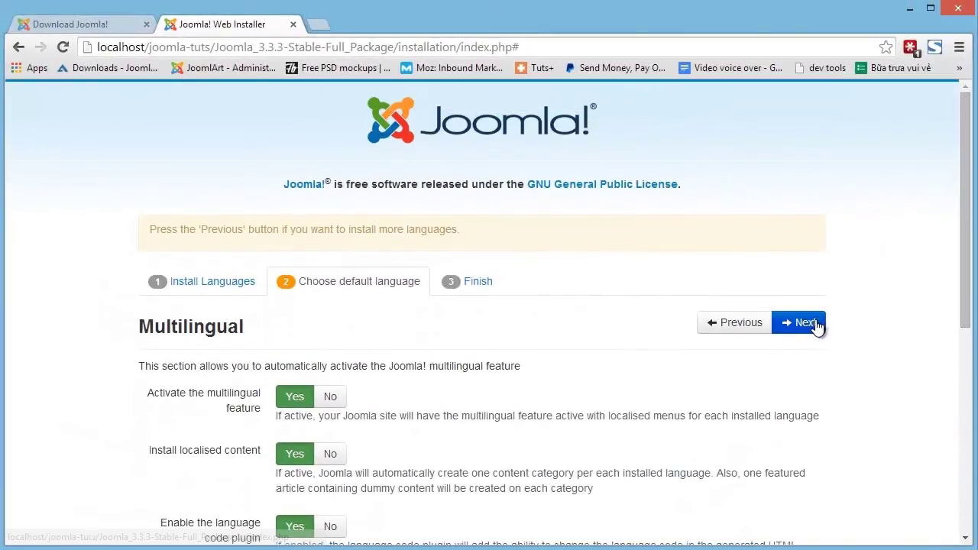
Confirm en-GB as default languages, delete the installation folder, and view the site.
left_click(815, 326)
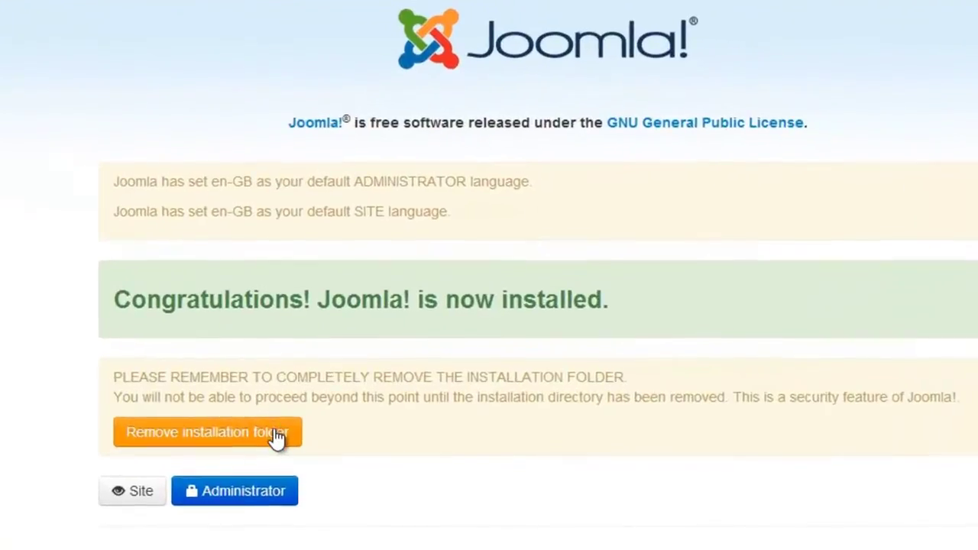
left_click(274, 437)
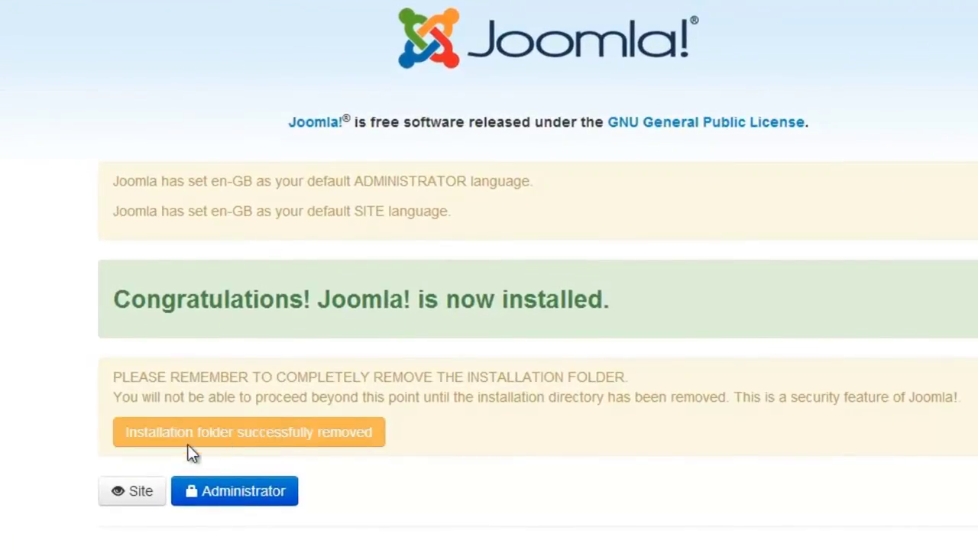
left_click(140, 493)
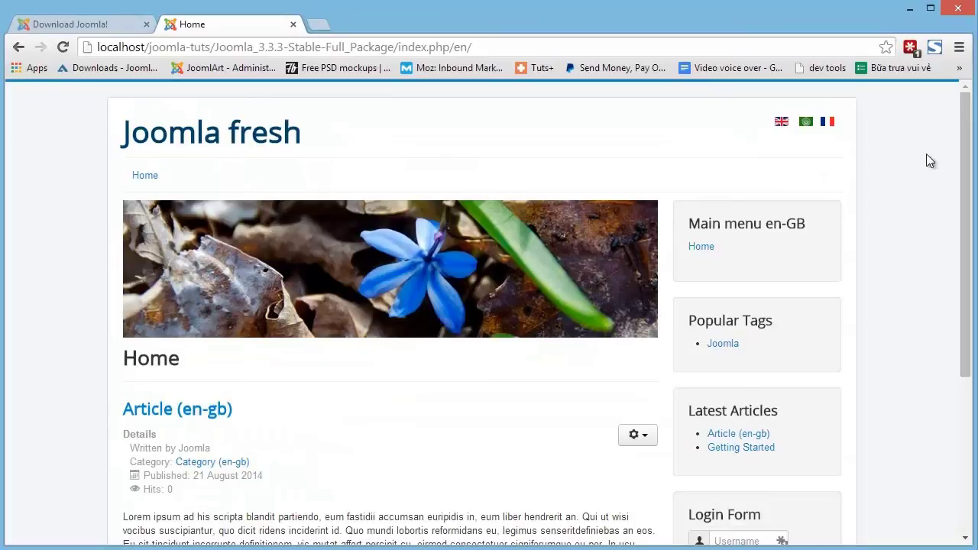
Switch the front-end home page to the Arabic right-to-left version via its flag.
left_click_drag(966, 146, 961, 88)
left_click(806, 124)
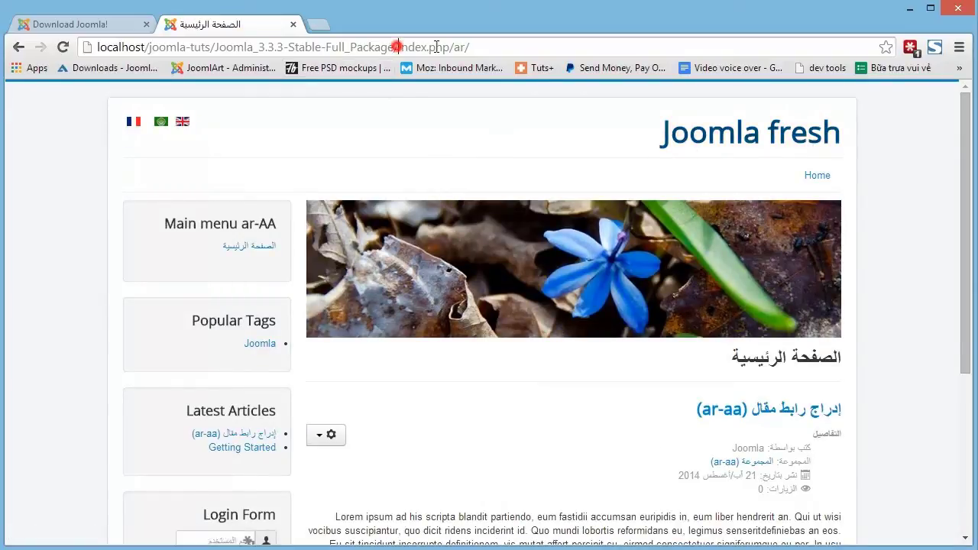
Change the site address from index.php/ar/ to administrator to load the admin login page.
left_click_drag(399, 46, 550, 47)
type("administrator")
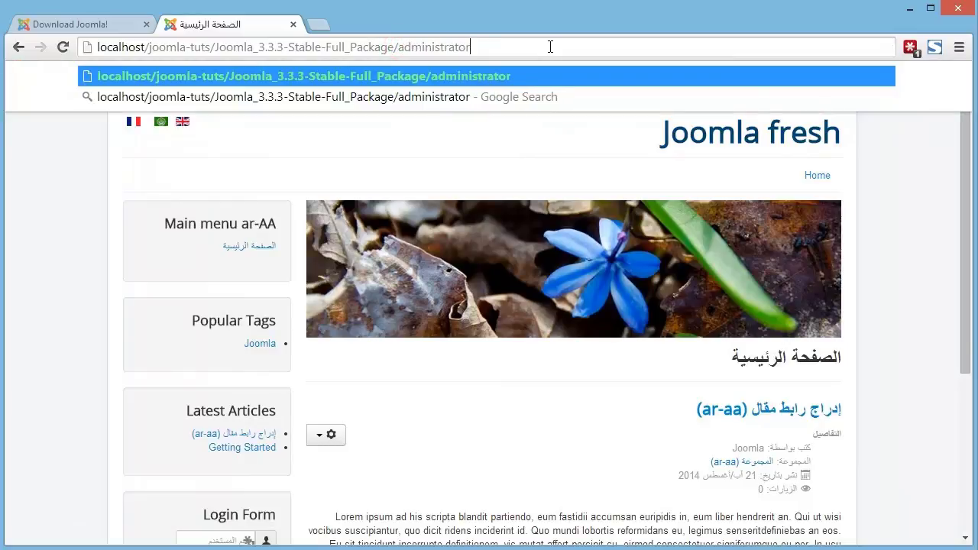
key("Return")
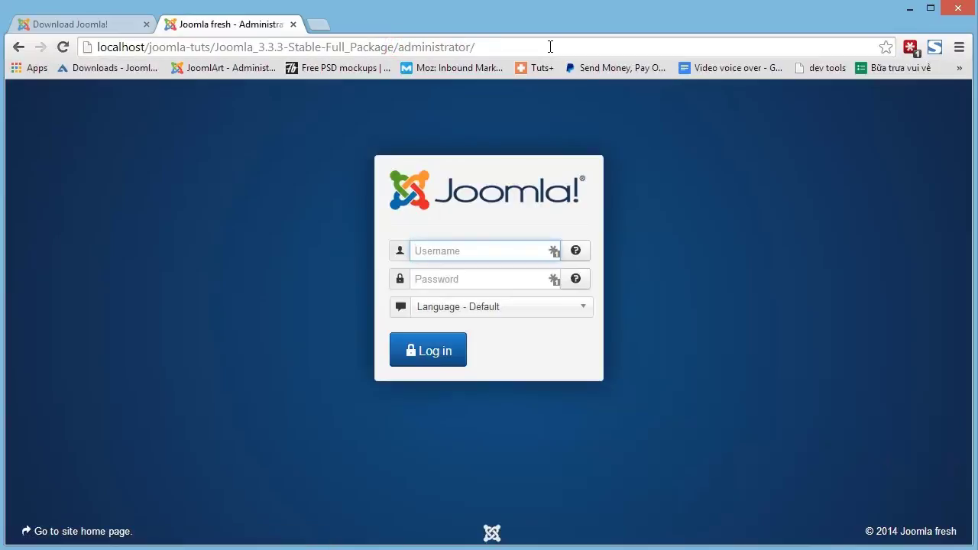
Log in with the administrator username and password to reach the Control Panel.
type("admin")
key("Tab")
type("admin1")
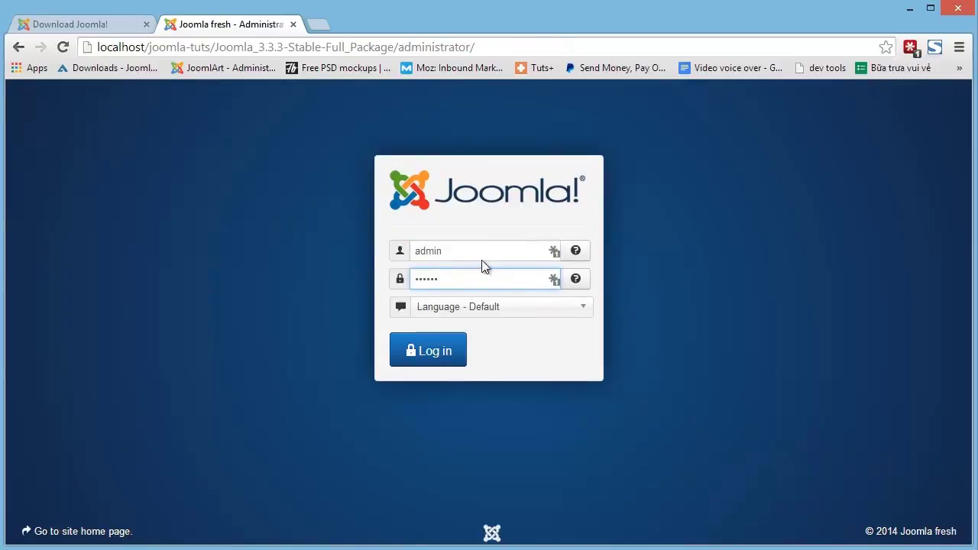
left_click(443, 352)
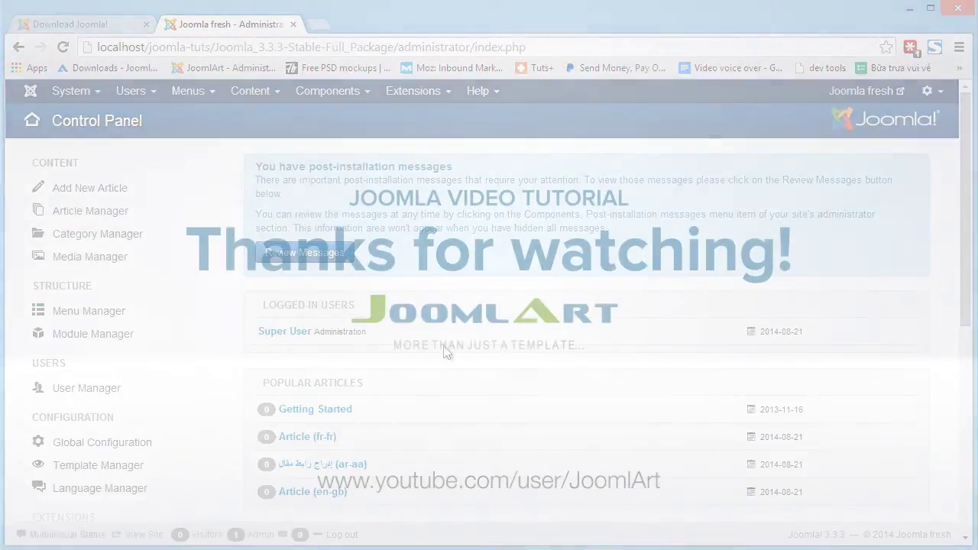